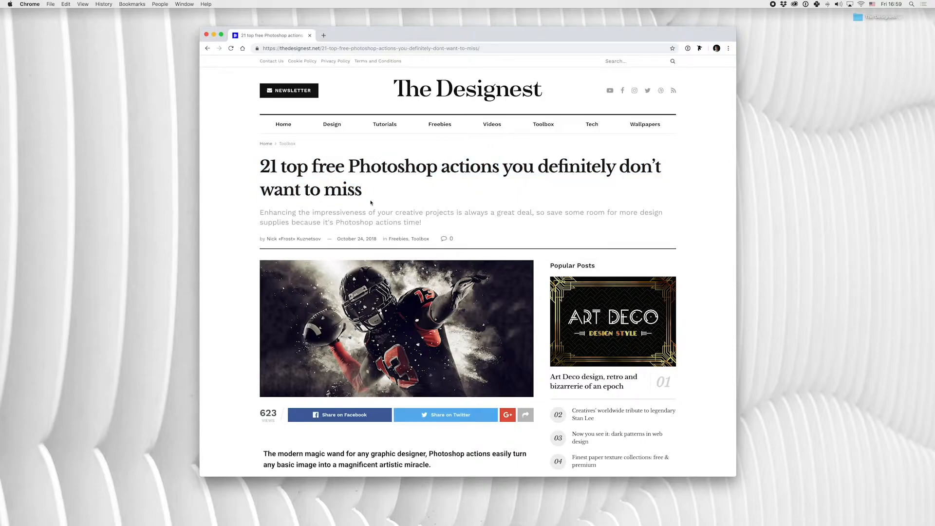
- Skim The Designest's article on 21 top free Photoshop actions, including its list of downloadable actions
scroll(305, 207, down, 12)
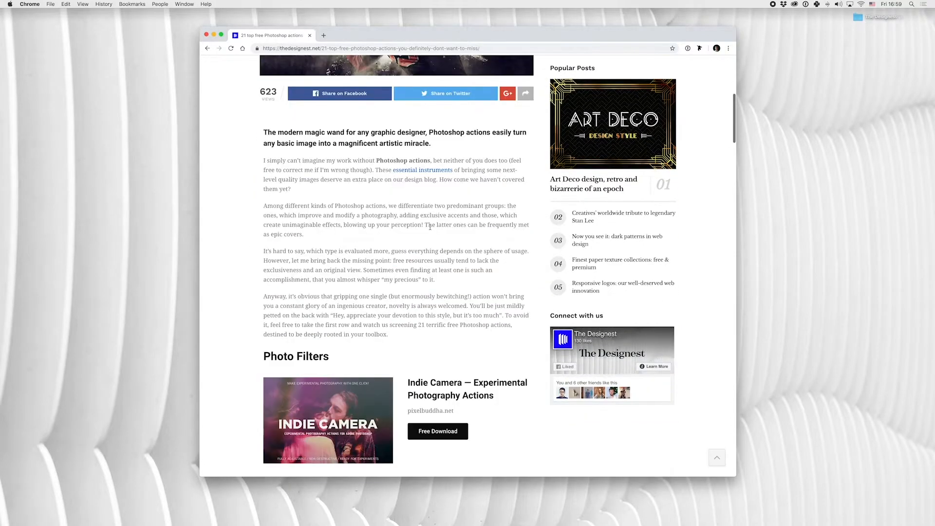
scroll(438, 207, up, 12)
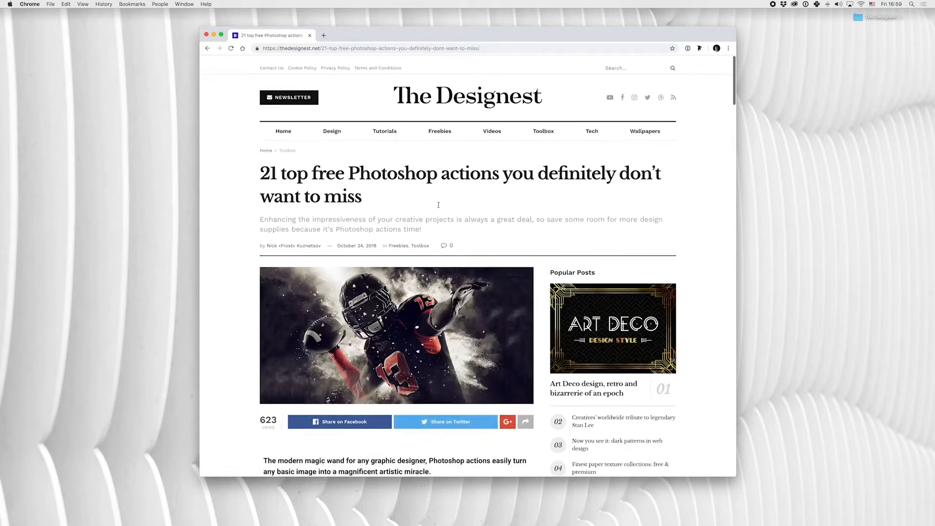
drag(376, 38, 378, 49)
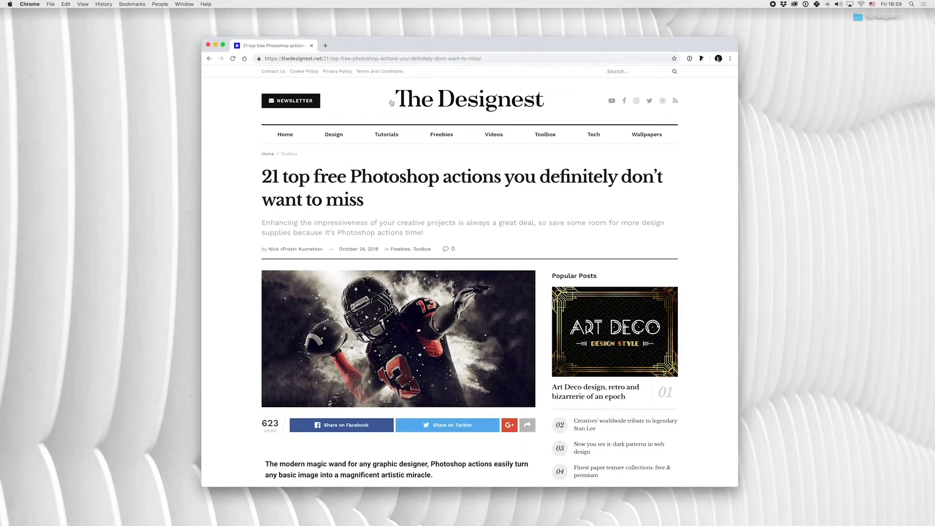
drag(263, 174, 346, 178)
click(417, 184)
scroll(428, 194, down, 15)
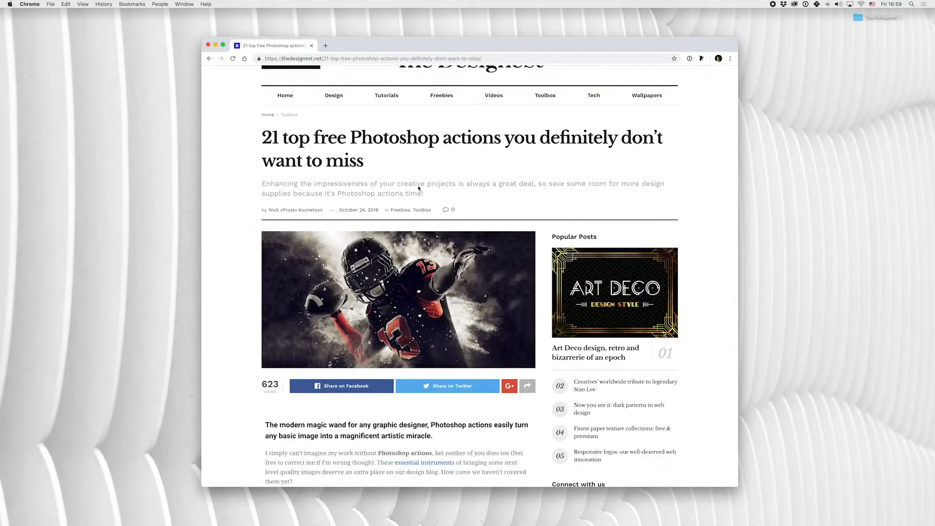
scroll(434, 196, down, 20)
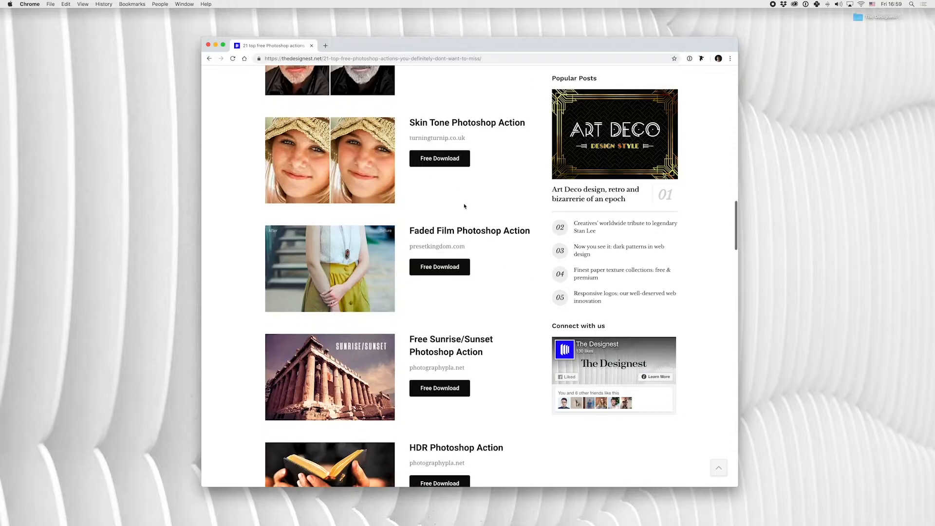
scroll(459, 205, down, 20)
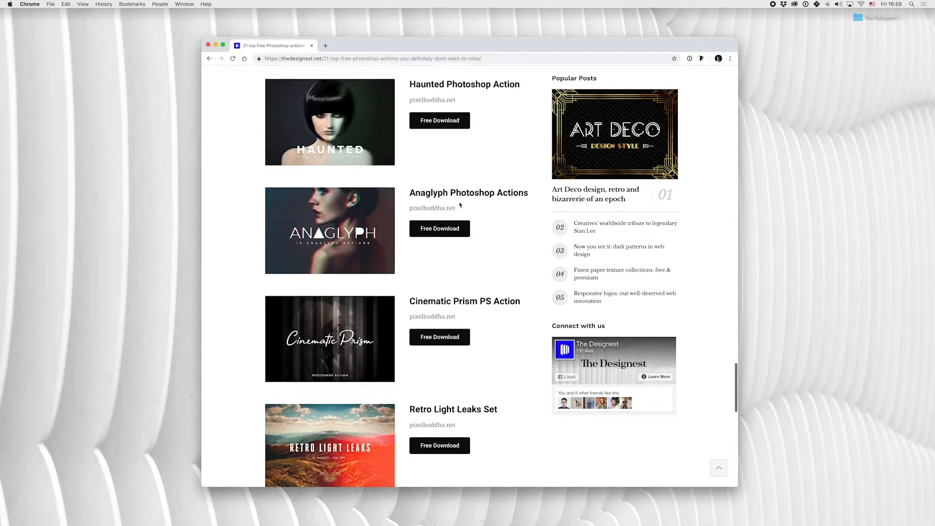
scroll(460, 205, up, 20)
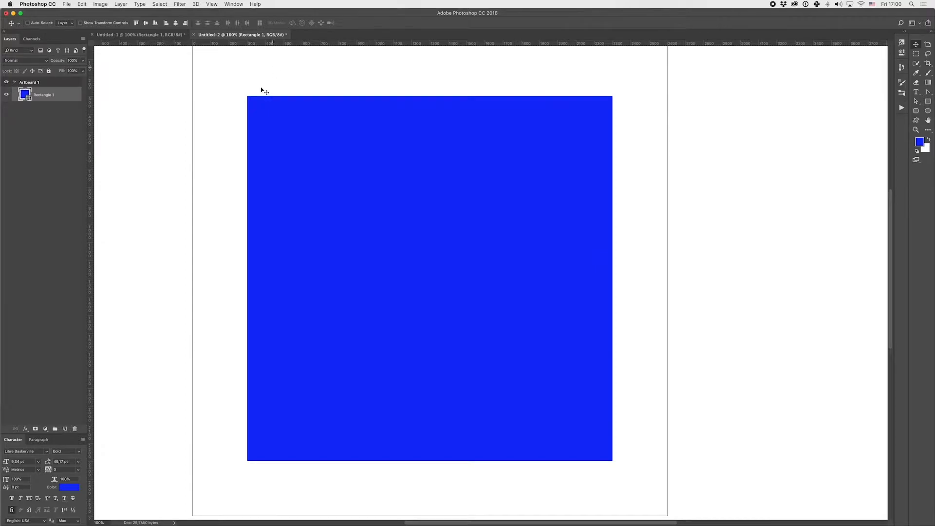
scroll(258, 95, up, 2)
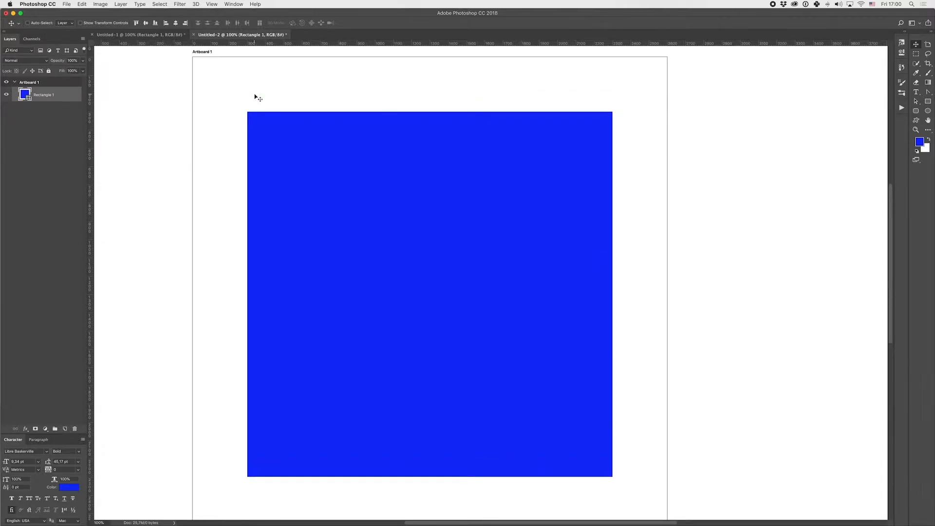
scroll(258, 98, down, 2)
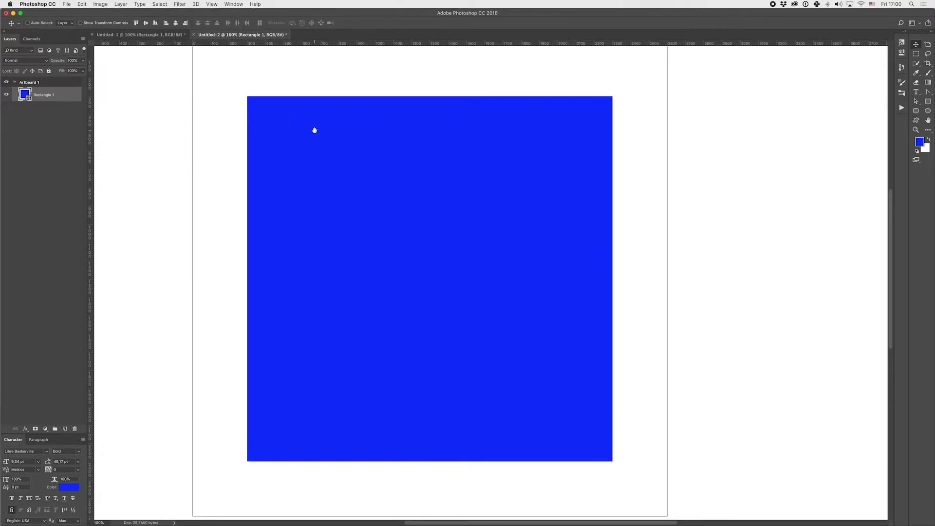
drag(313, 129, 317, 136)
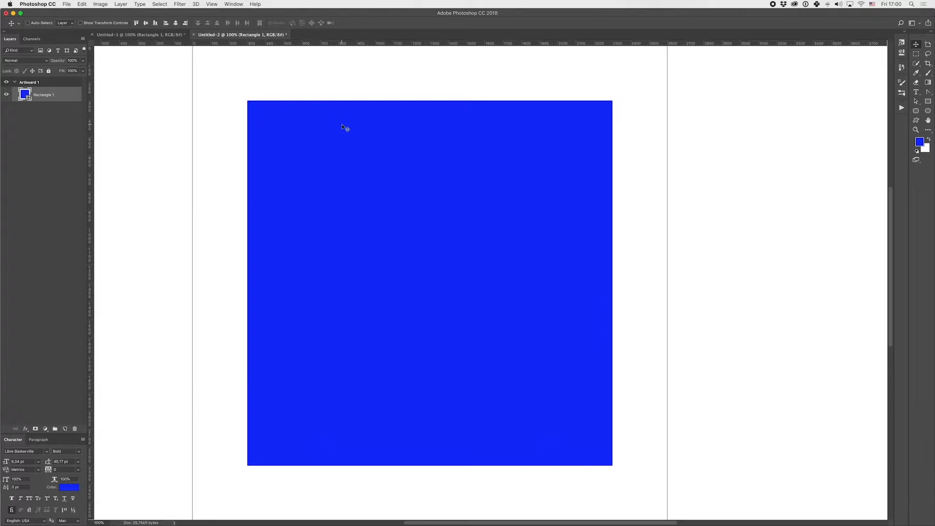
scroll(277, 103, up, 2)
scroll(278, 100, down, 3)
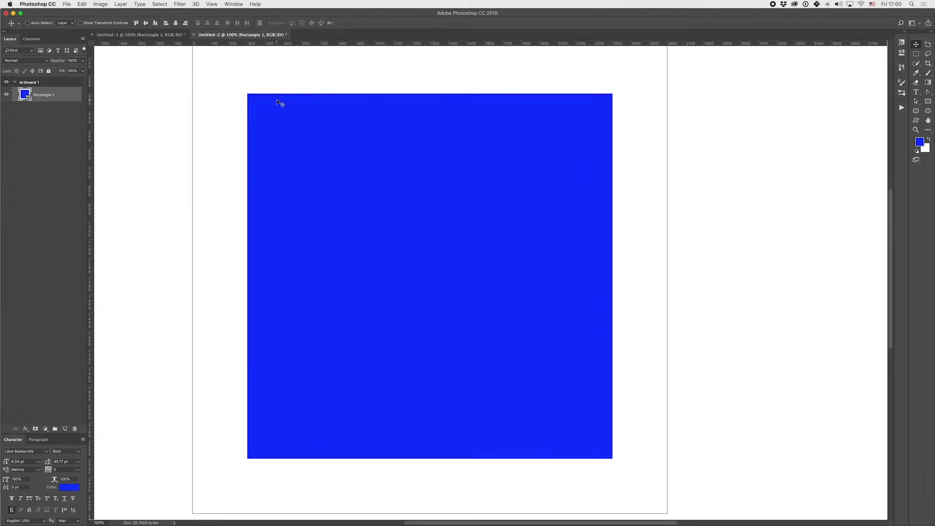
drag(312, 131, 311, 136)
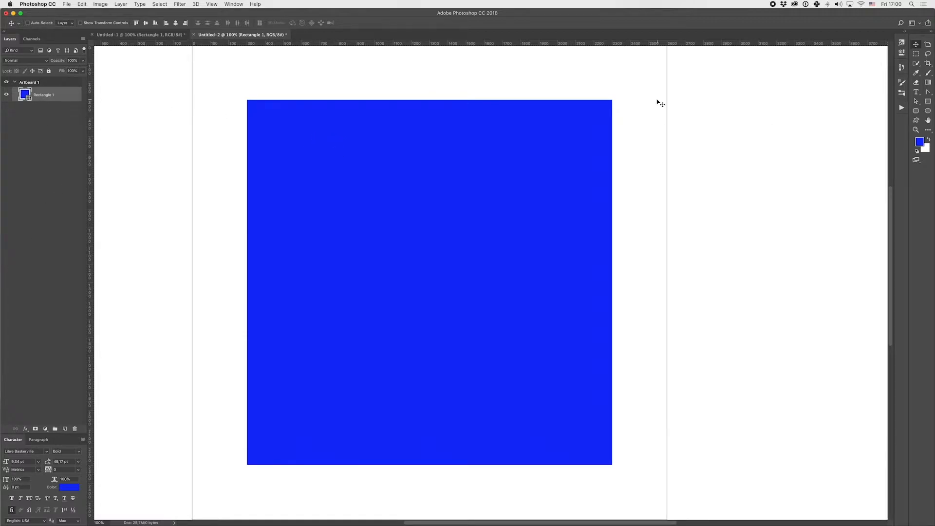
drag(630, 111, 633, 114)
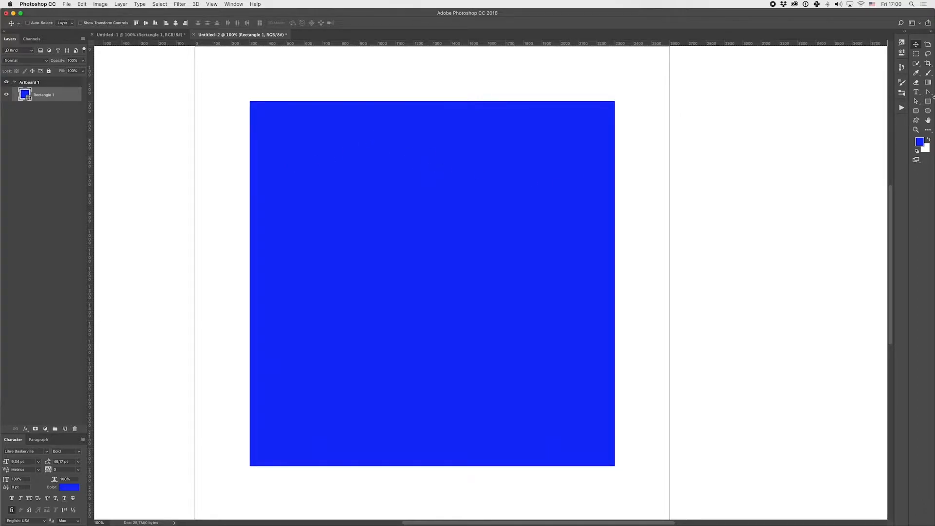
- Activate the Path Selection tool, try selecting the blue square's whole path, and clear the selection
click(916, 100)
click(272, 98)
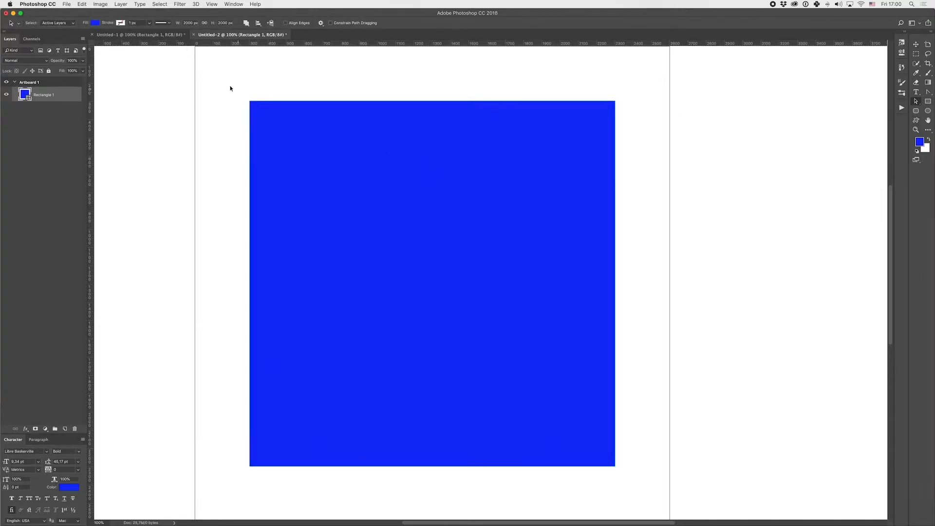
drag(230, 88, 672, 431)
drag(780, 500, 203, 145)
drag(201, 77, 769, 514)
key(v)
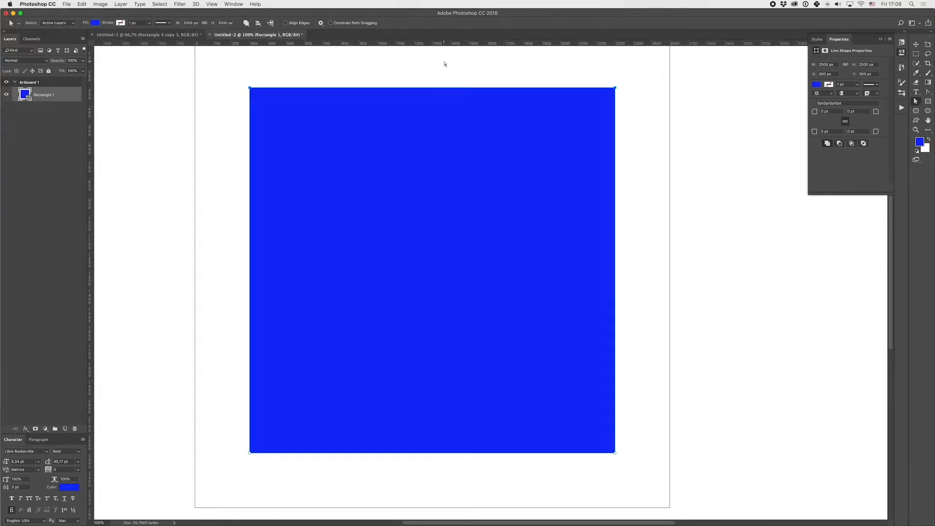
click(693, 173)
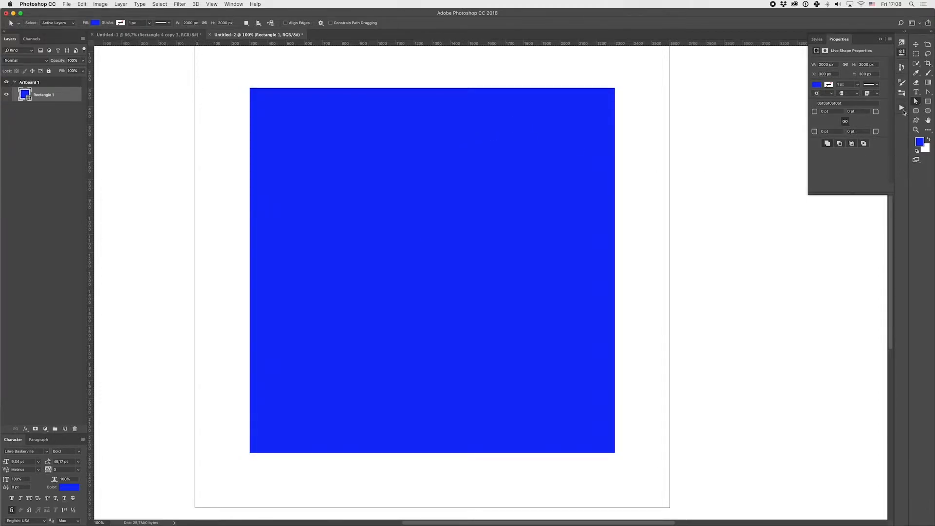
- Create a new action named Radius 999 and start recording it
click(234, 4)
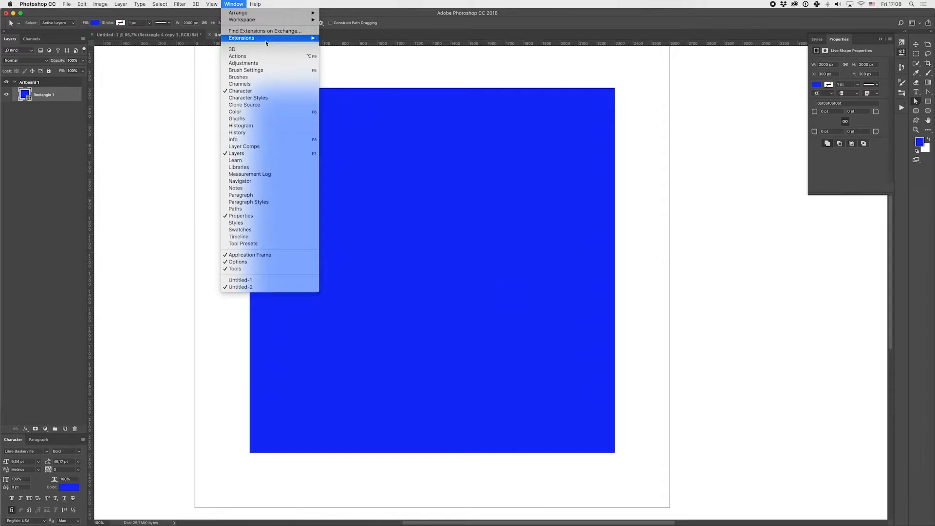
click(284, 57)
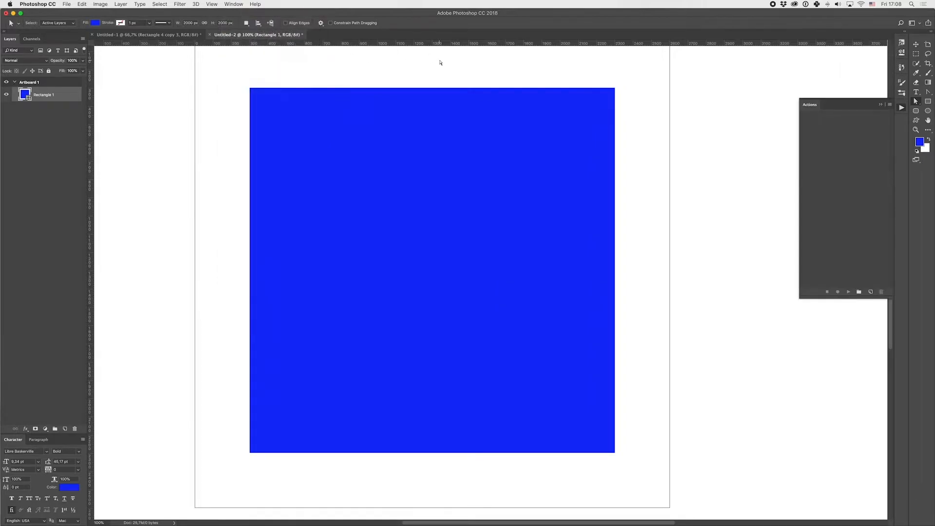
click(871, 293)
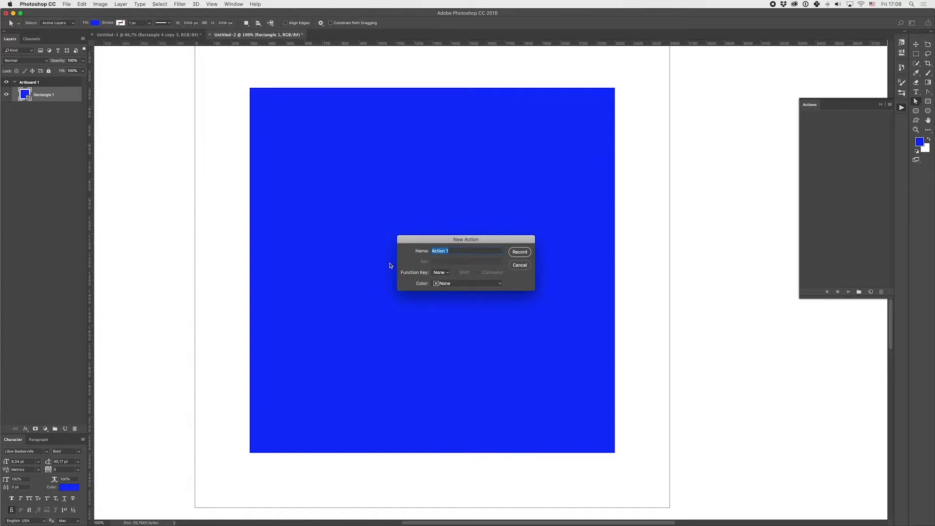
text(Radius 999)
key(Return)
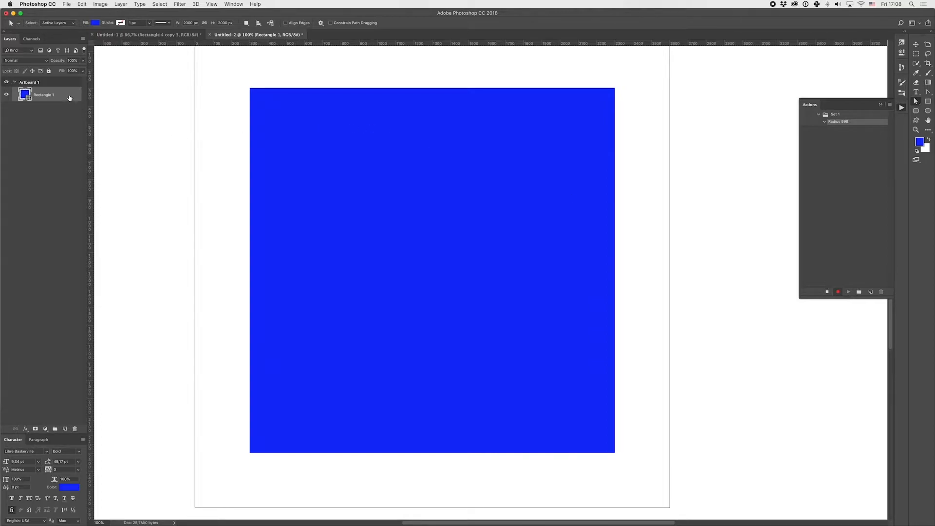
- Select the blue square's whole path and set all four corner radii to 999 pt while recording
drag(226, 74, 670, 492)
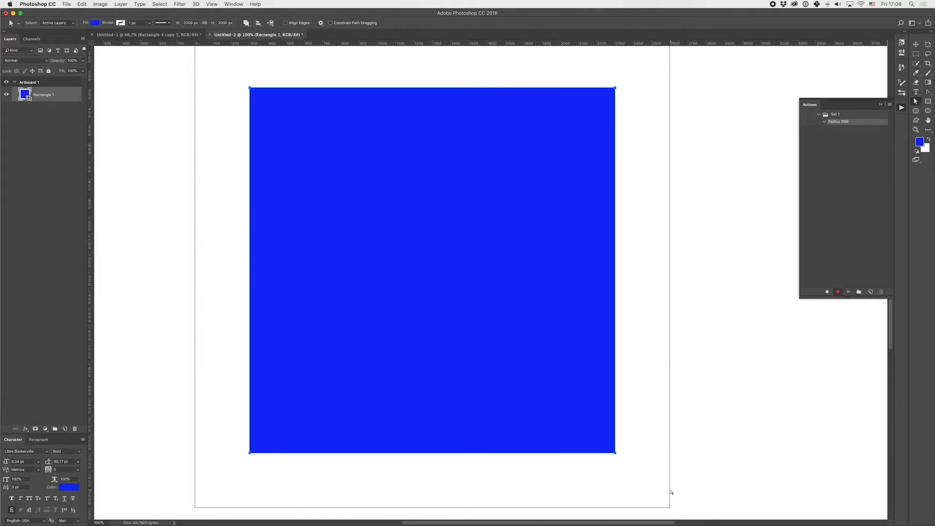
click(902, 53)
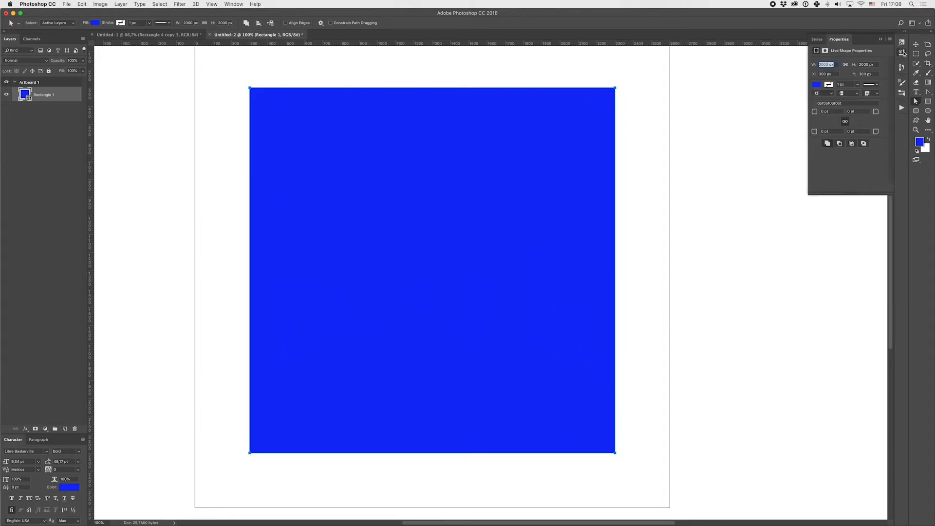
click(837, 111)
text(999)
key(Return)
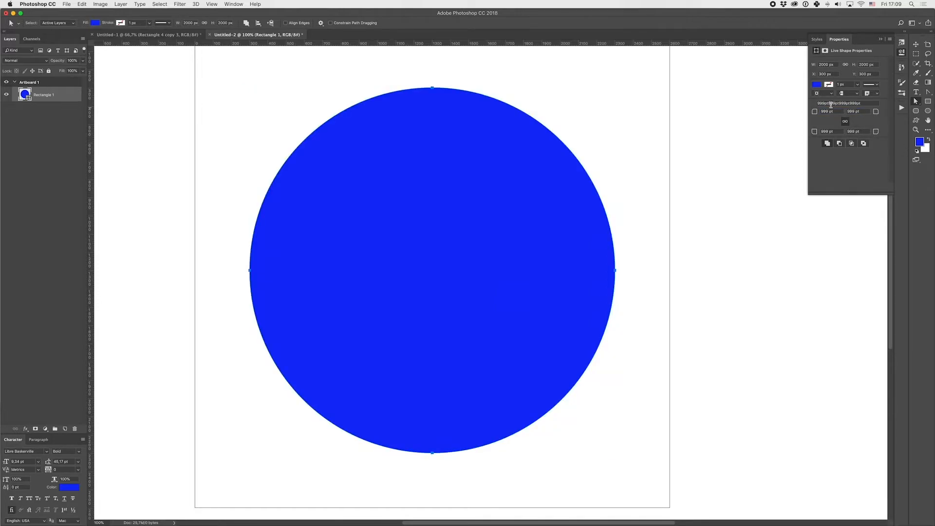
key(v)
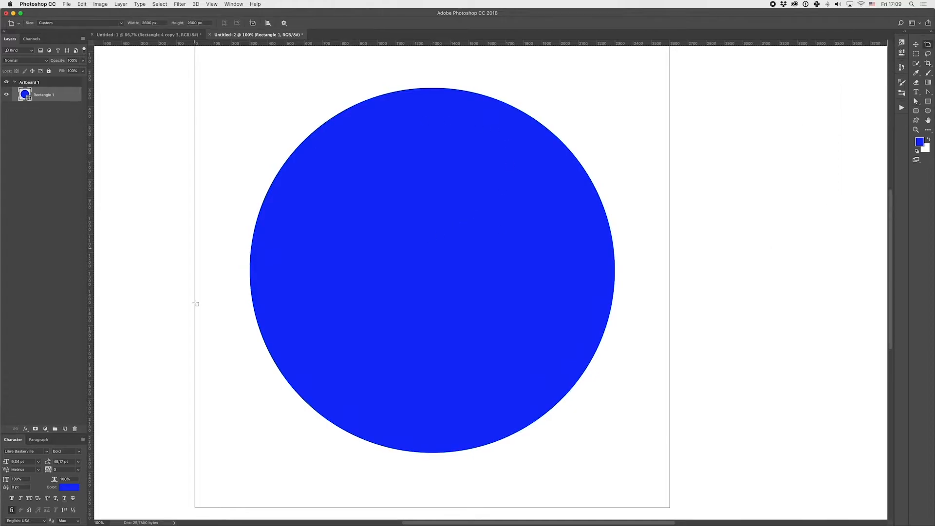
- Stop recording the Radius 999 action, collapse its steps, and float the actions list over the canvas
click(901, 108)
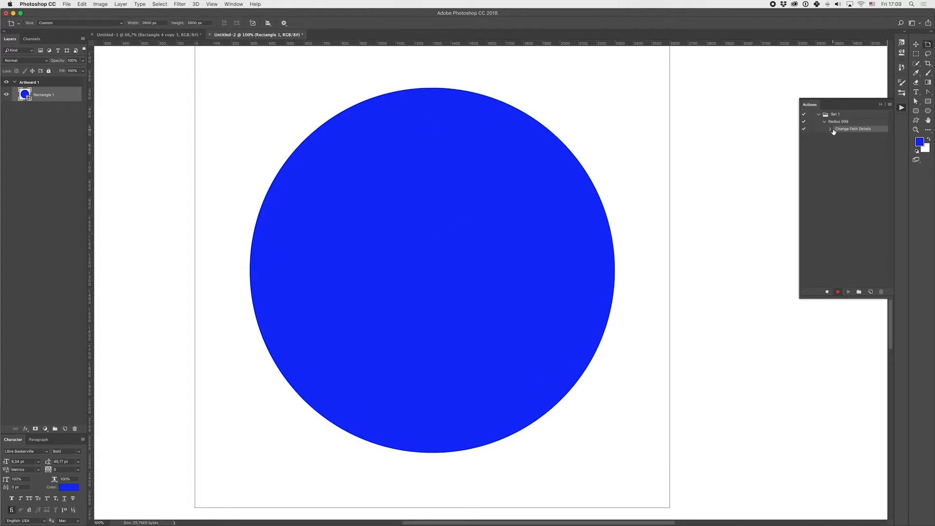
click(828, 292)
click(841, 123)
click(824, 122)
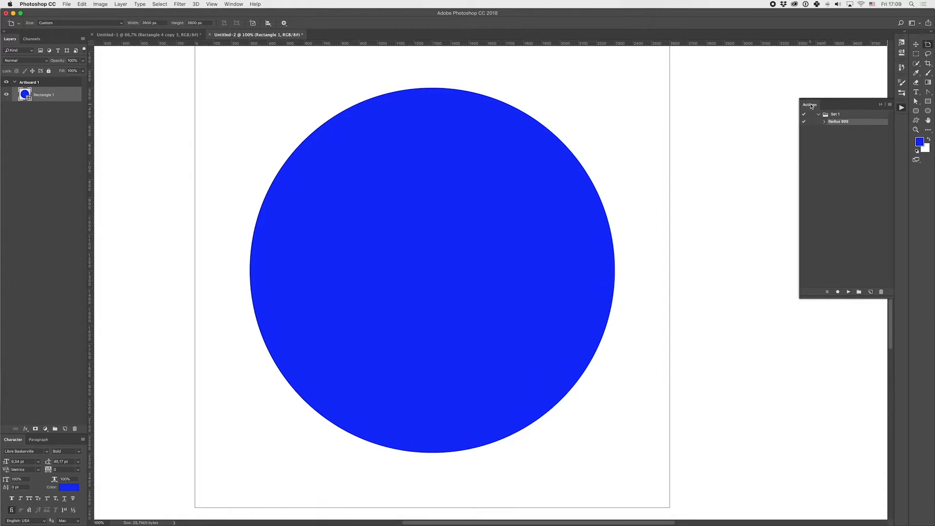
drag(807, 105, 789, 104)
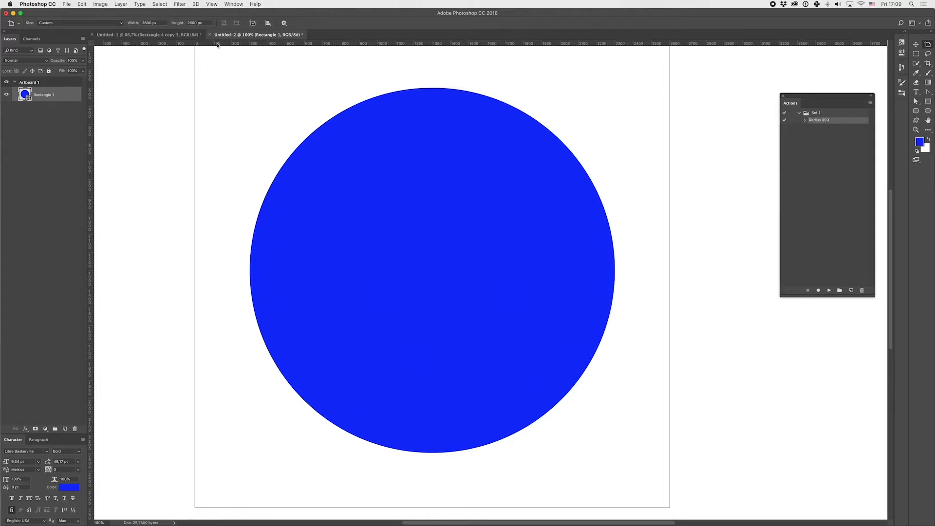
- Run the Radius 999 action on the Rectangle 1 layer in the Untitled-1 document
click(187, 35)
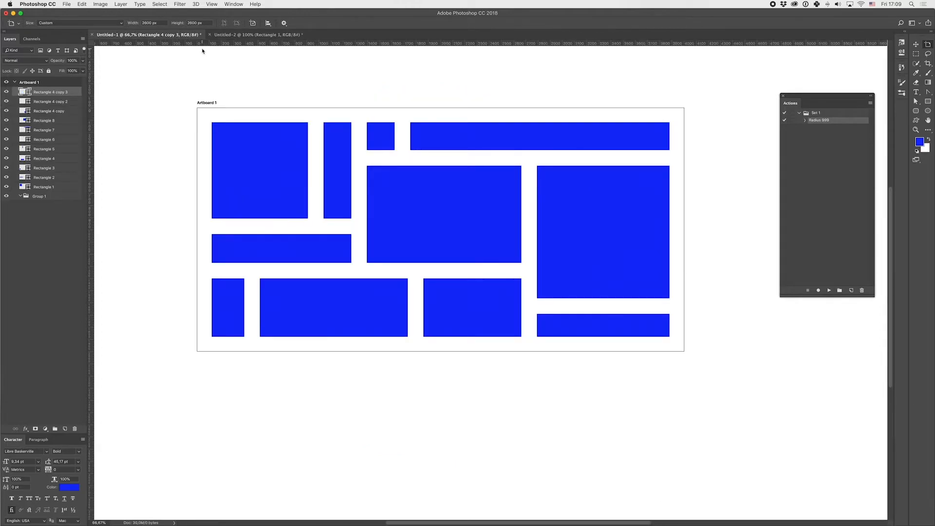
scroll(109, 133, up, 3)
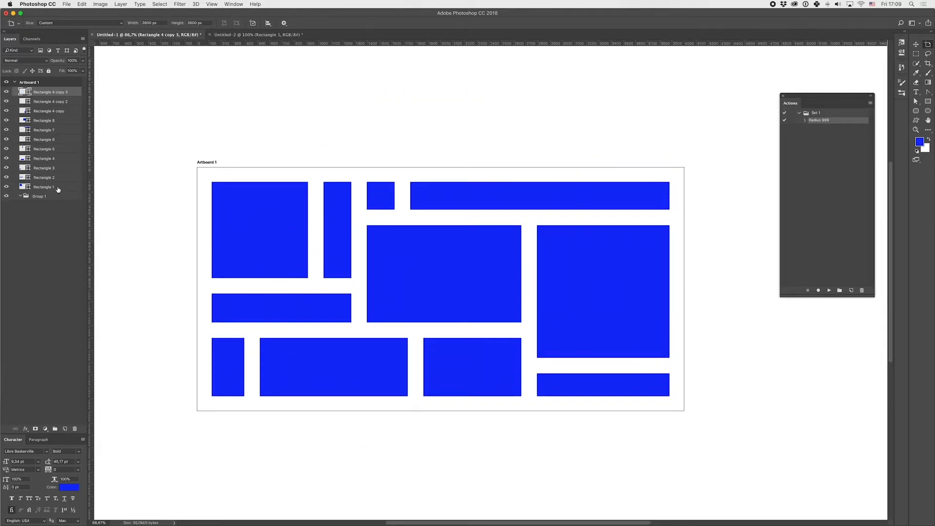
click(58, 189)
key(v)
scroll(232, 225, down, 5)
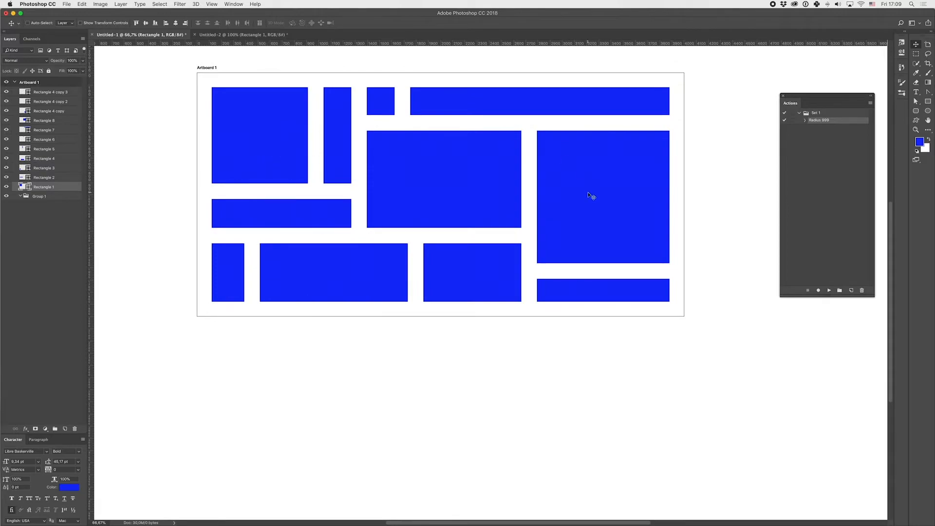
scroll(591, 195, left, 1)
scroll(591, 195, up, 4)
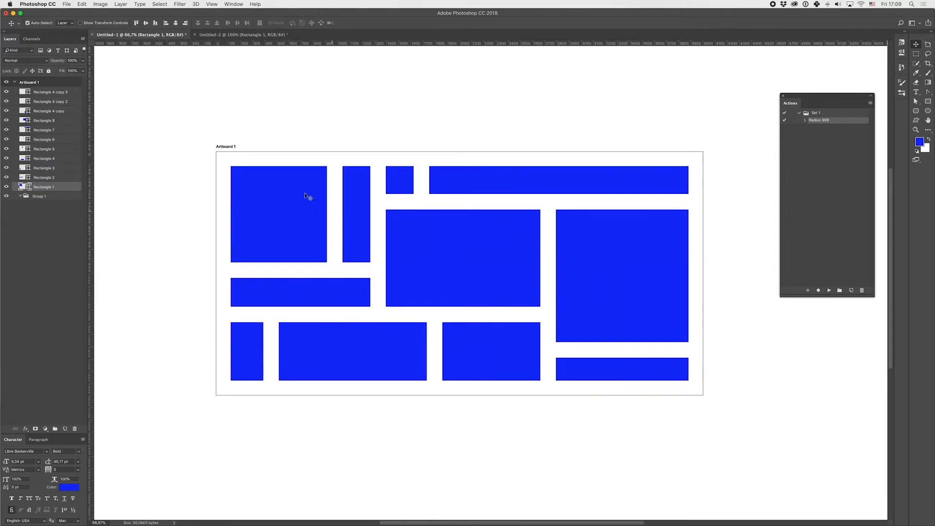
click(7, 187)
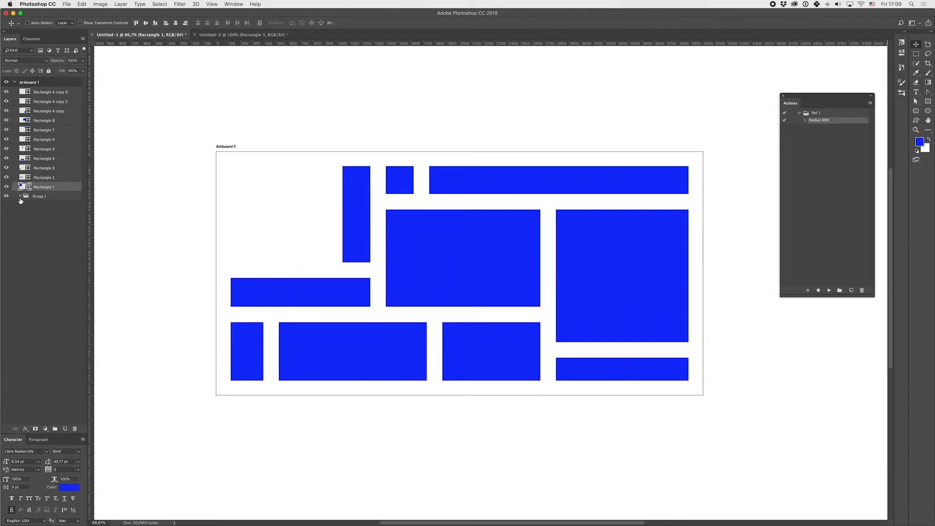
click(6, 187)
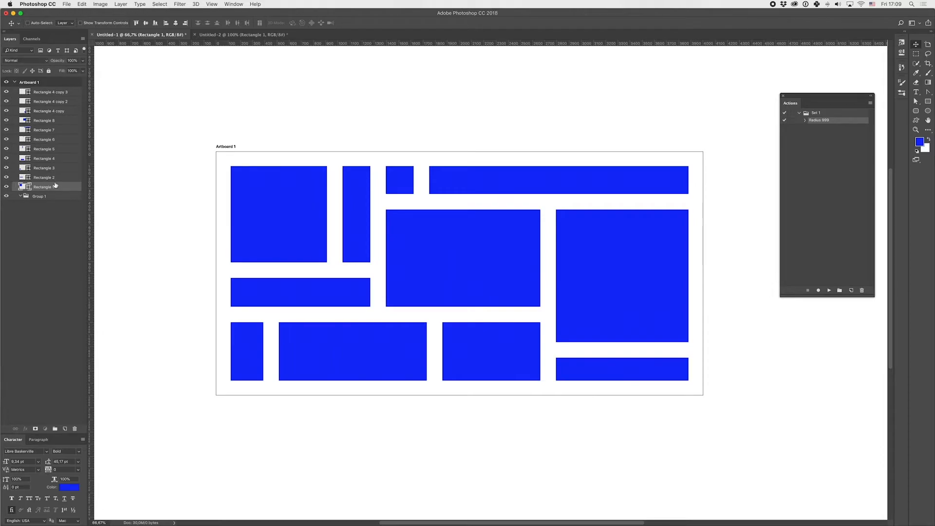
click(829, 291)
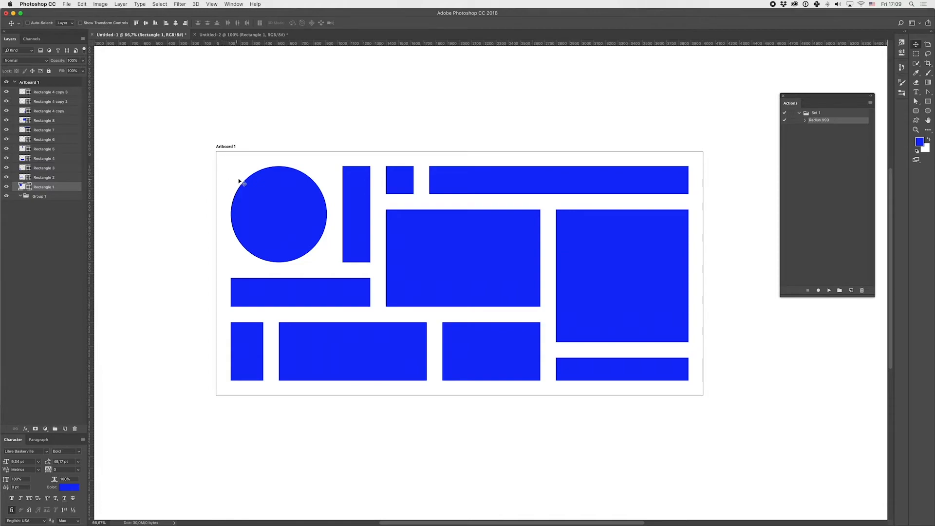
- Run the Radius 999 action on the Rectangle 2, Rectangle 3, Rectangle 4 and Rectangle 5 layers, one after another
click(62, 178)
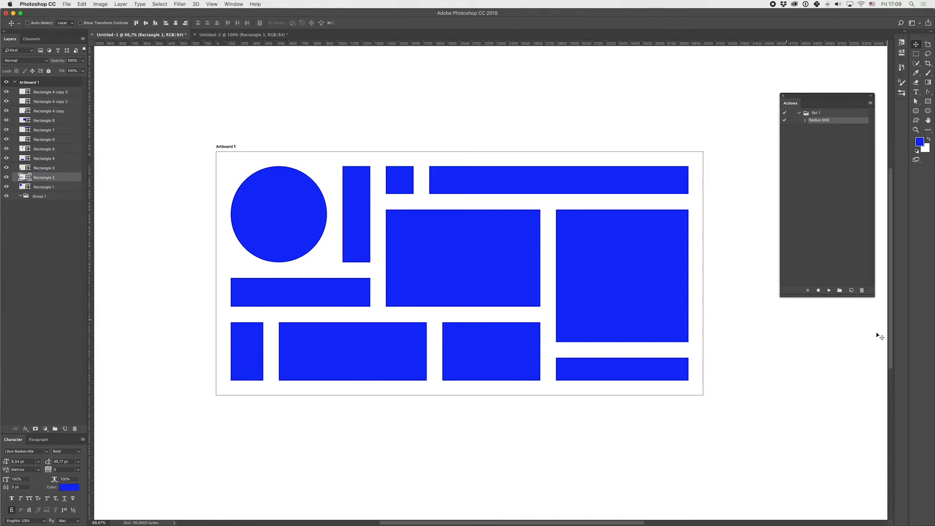
click(830, 291)
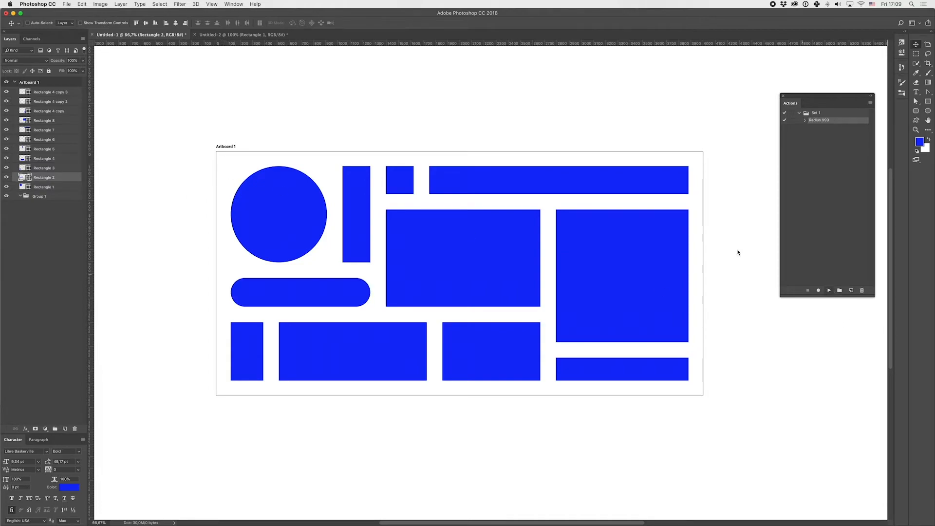
click(59, 168)
click(829, 291)
key(alt+bracketright)
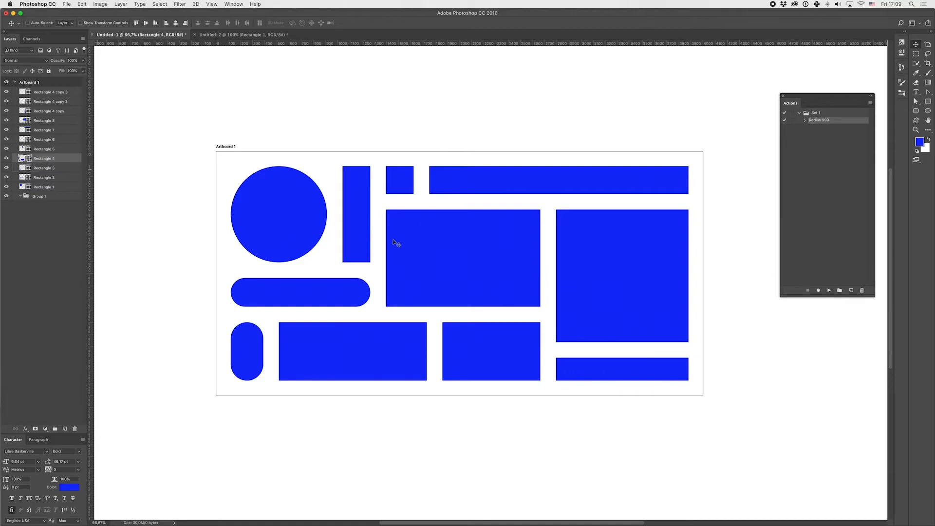
click(829, 291)
key(alt+bracketright)
click(829, 291)
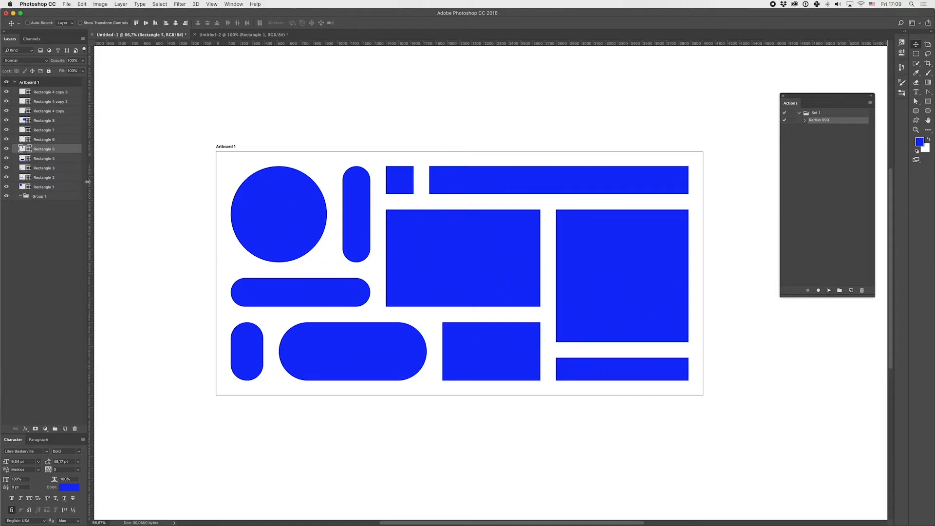
- Run the Radius 999 action on the Rectangle 6, Rectangle 7 and Rectangle 8 layers, one after another
key(alt+bracketright)
click(829, 290)
key(alt+bracketright)
click(829, 291)
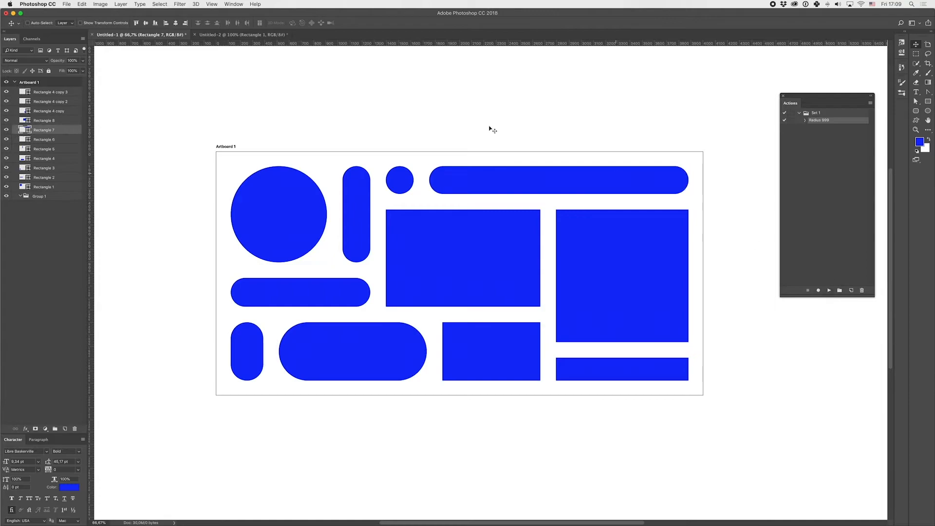
key(alt+bracketright)
click(829, 291)
- Run the Radius 999 action on the Rectangle 4 copy, Rectangle 4 copy 2 and Rectangle 4 copy 3 layers
key(alt+bracketright)
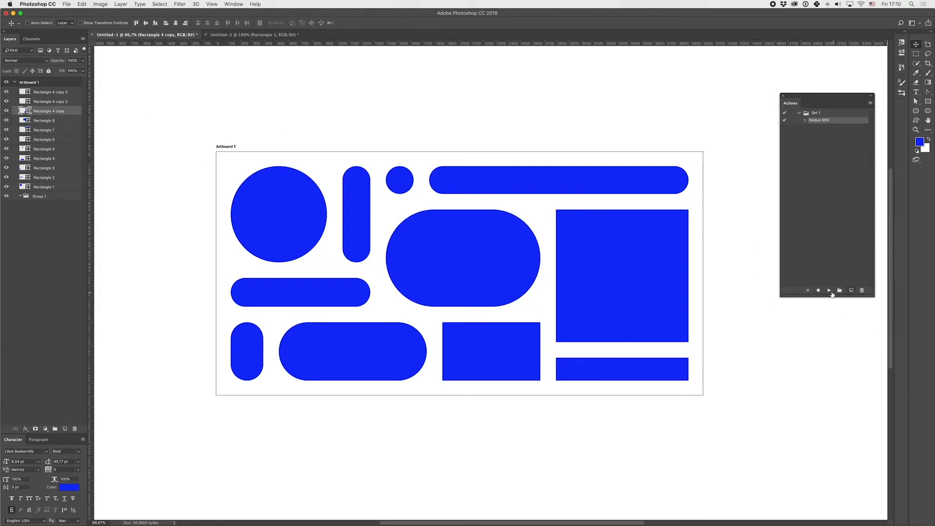
click(830, 290)
key(alt+bracketright)
click(829, 291)
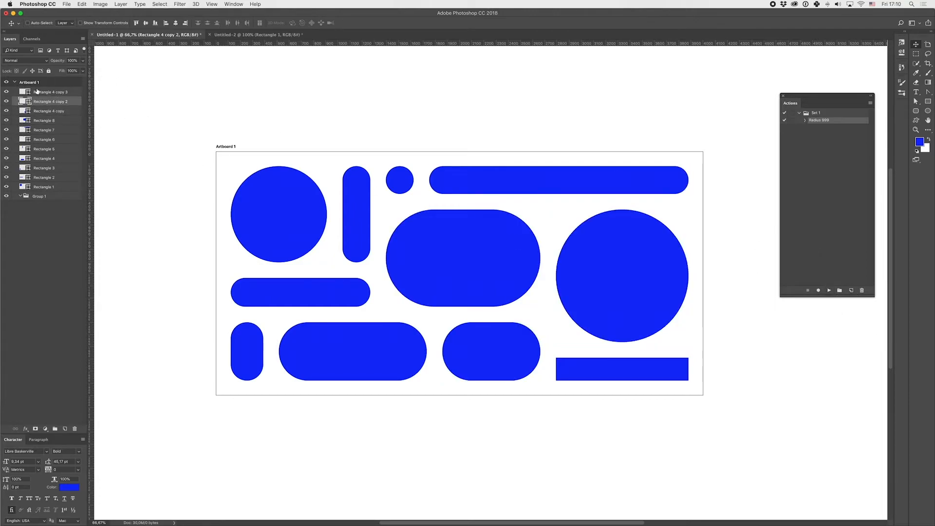
key(alt+bracketright)
click(833, 293)
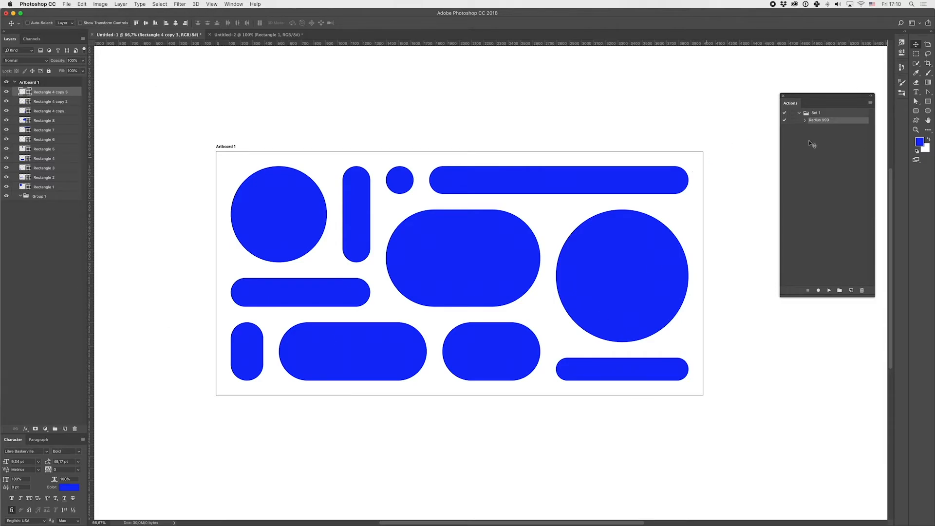
- Save the Set 1 action set to the Desktop as Set 1.atn
click(829, 129)
click(829, 120)
drag(857, 96, 813, 139)
click(825, 148)
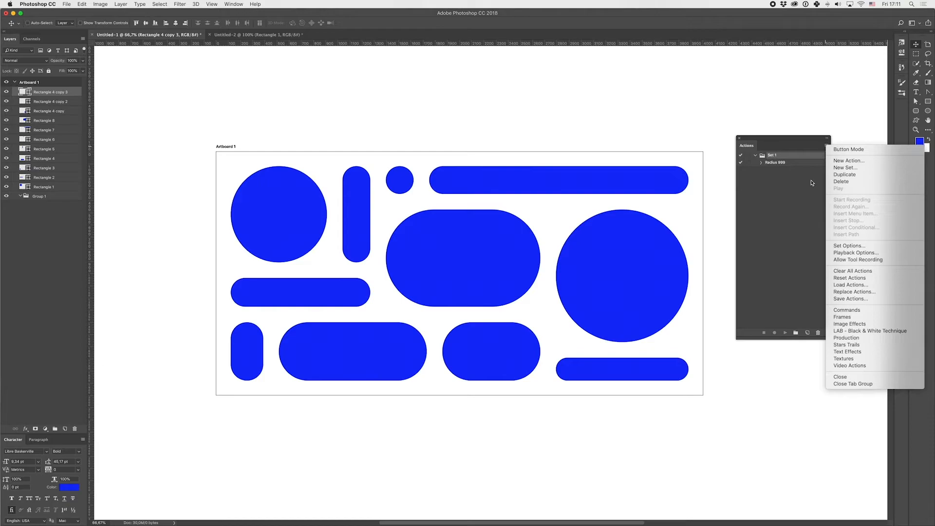
click(854, 300)
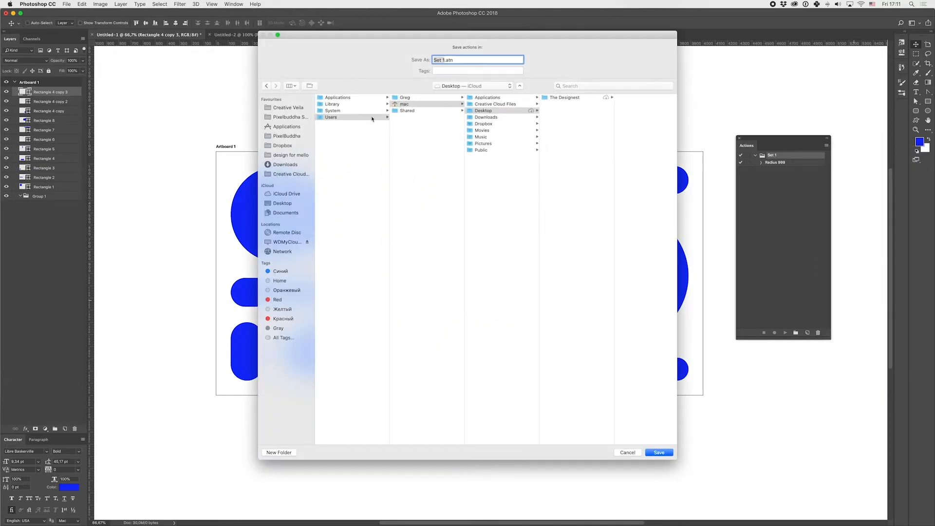
click(291, 242)
click(307, 204)
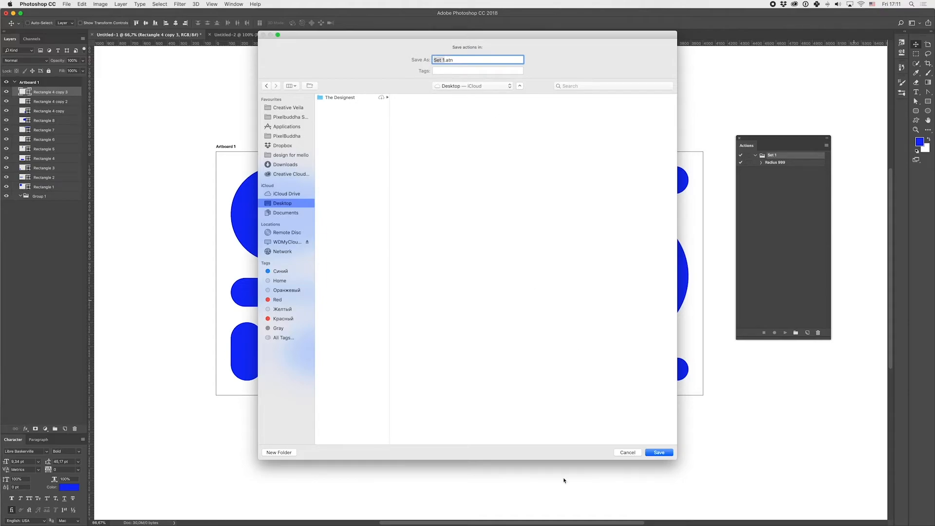
click(663, 454)
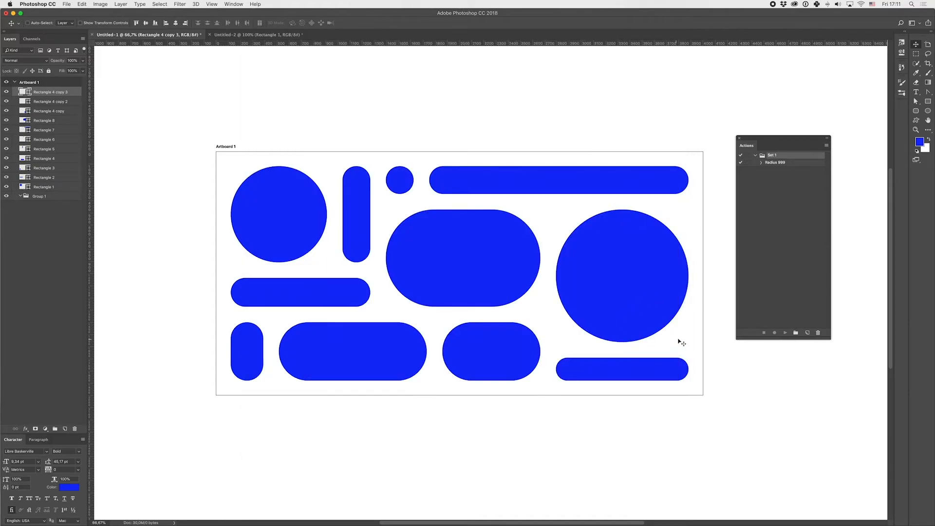
- Reveal the desktop and check the exported Set 1.atn file
key(F11)
click(659, 224)
drag(802, 51, 882, 30)
click(901, 31)
double_click(858, 32)
- Delete the Set 1 action set together with its Radius 999 action
double_click(795, 160)
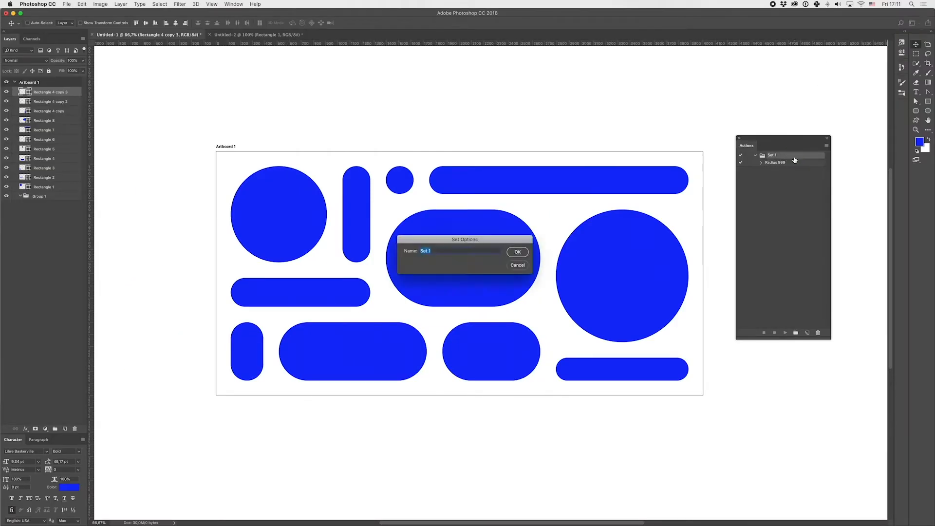
key(Return)
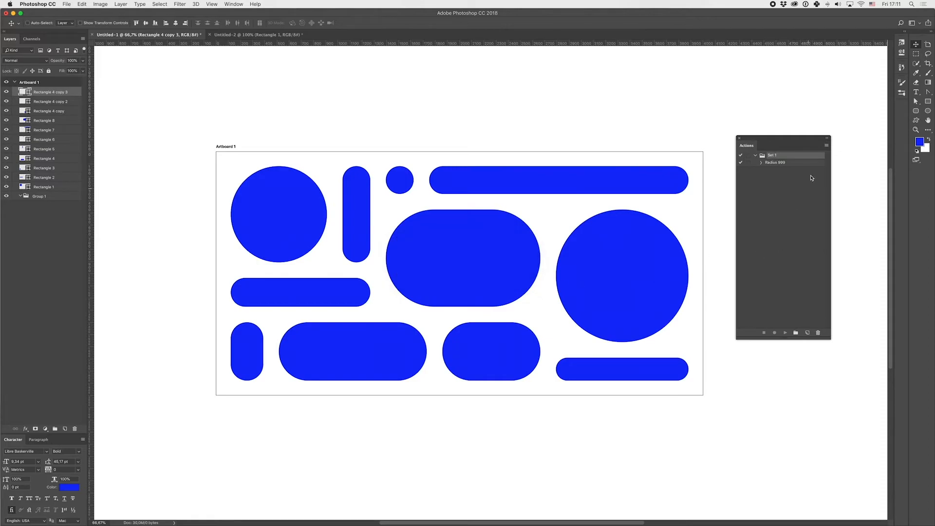
click(818, 333)
click(516, 169)
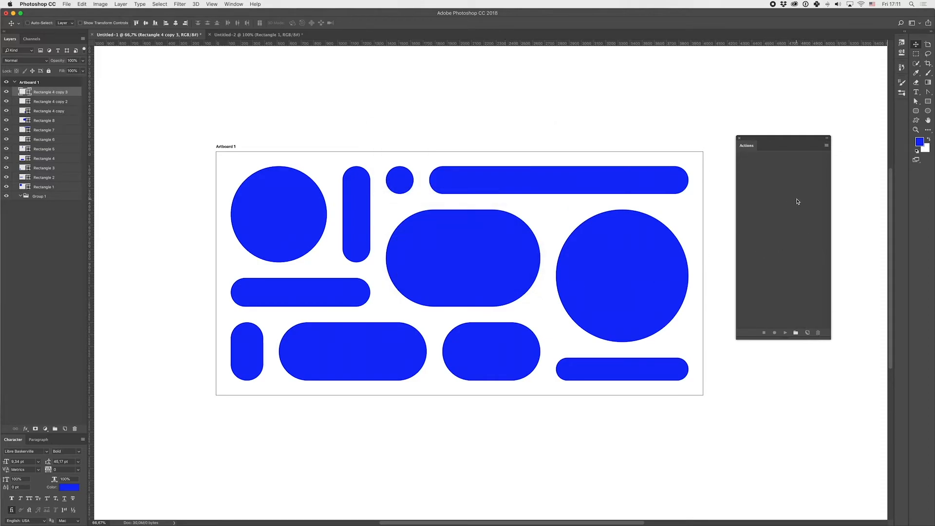
- Load the Set 1.atn actions file from the Desktop and select its Radius 999 action
drag(751, 139, 790, 151)
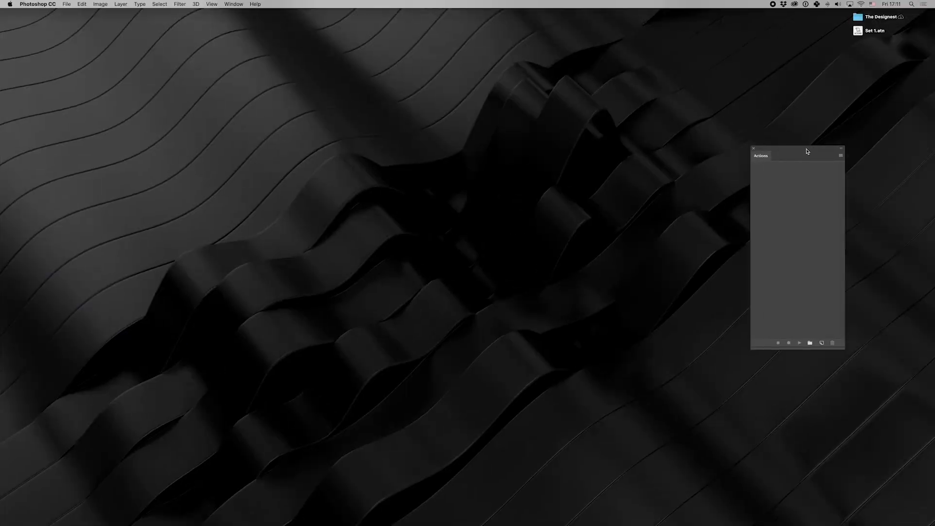
click(845, 71)
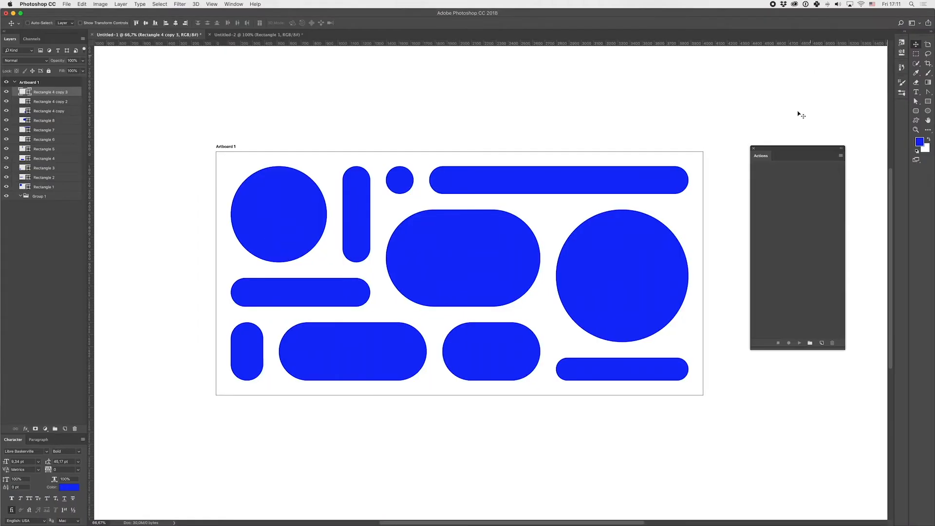
click(841, 157)
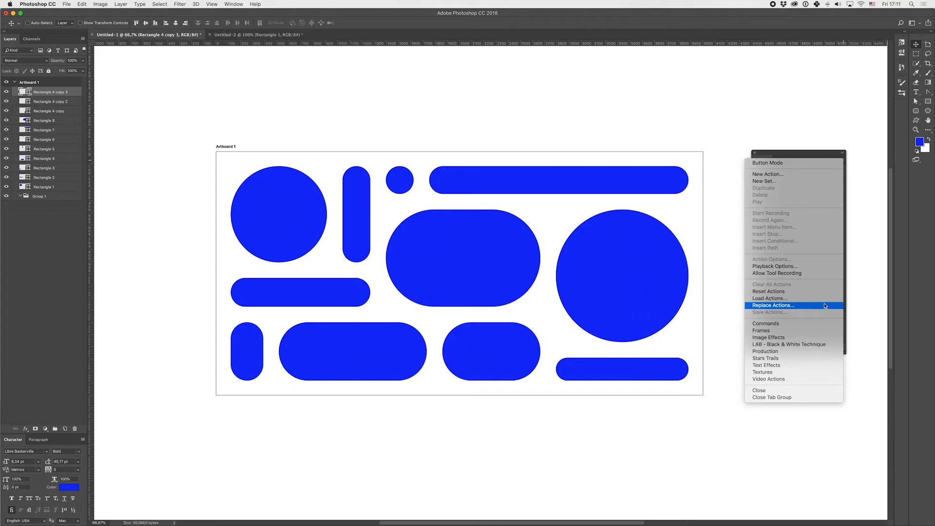
click(769, 298)
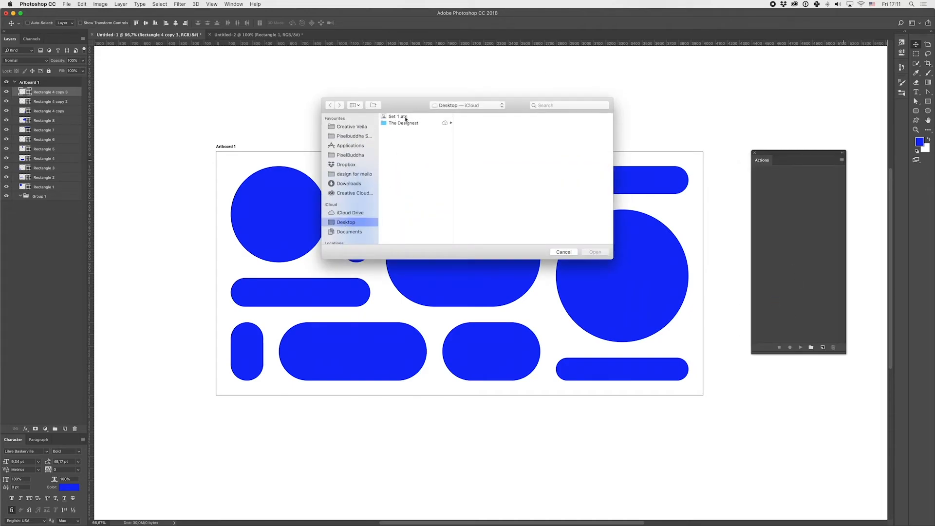
click(405, 116)
click(595, 252)
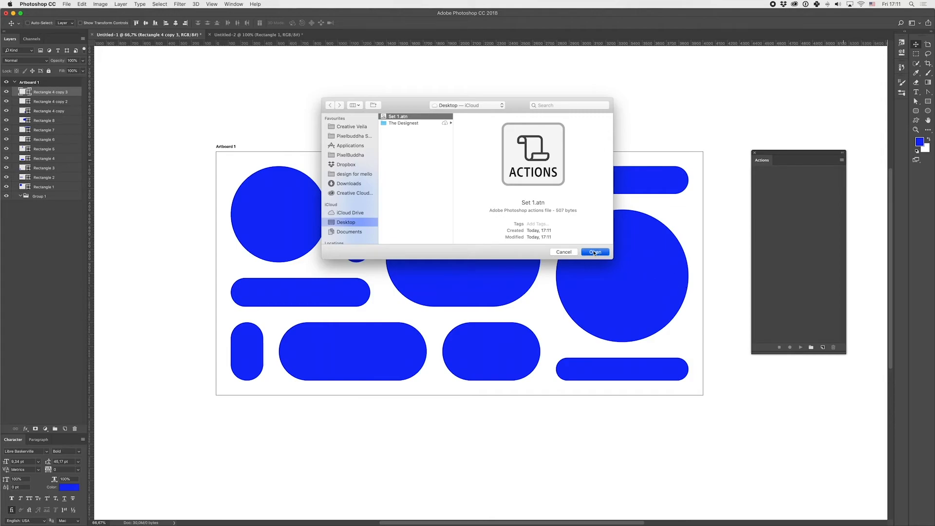
click(813, 178)
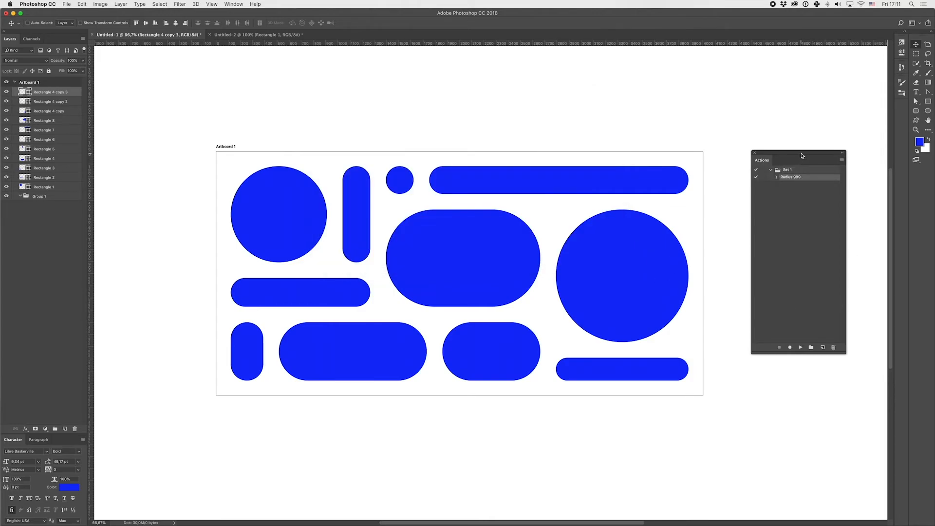
drag(802, 155, 827, 150)
- Select the path of the large circle on the Rectangle 4 copy 2 layer and set all its corner radii to 0
super+click(616, 237)
key(a)
drag(512, 185, 760, 399)
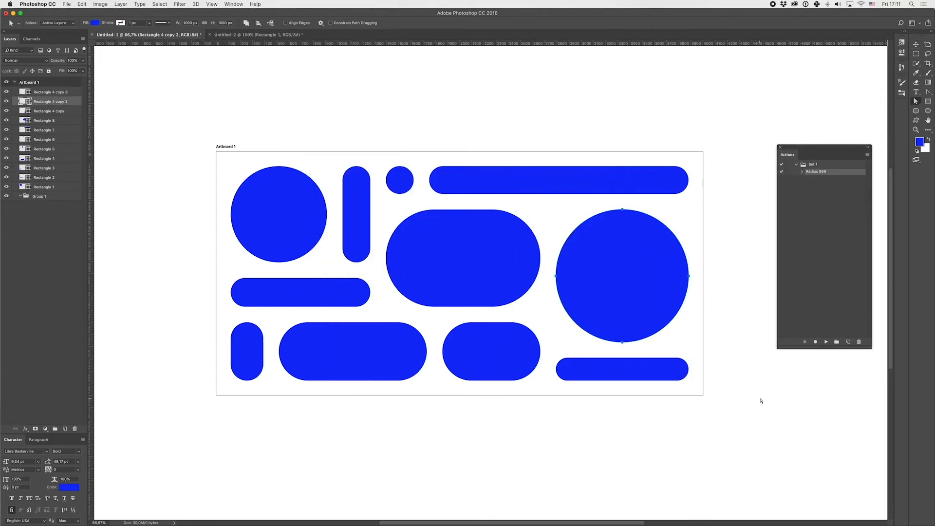
click(901, 52)
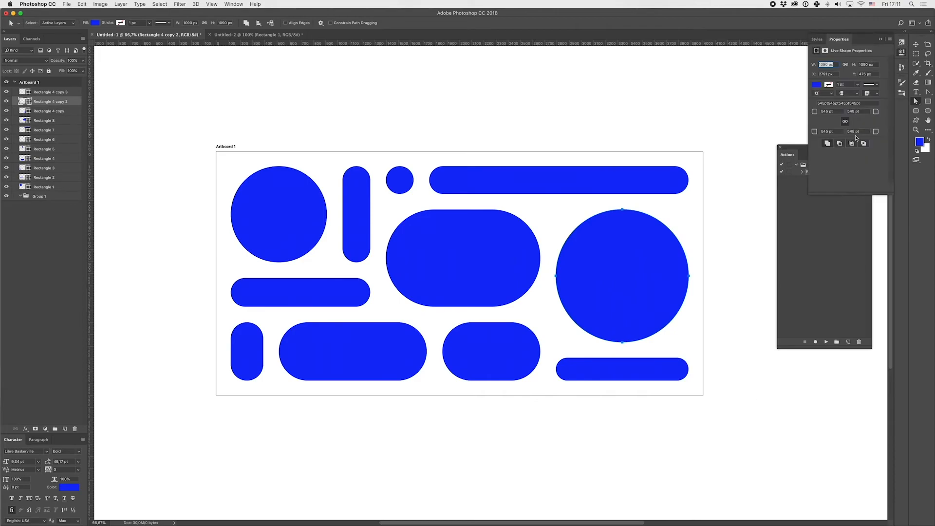
click(836, 111)
text(0)
key(Return)
key(v)
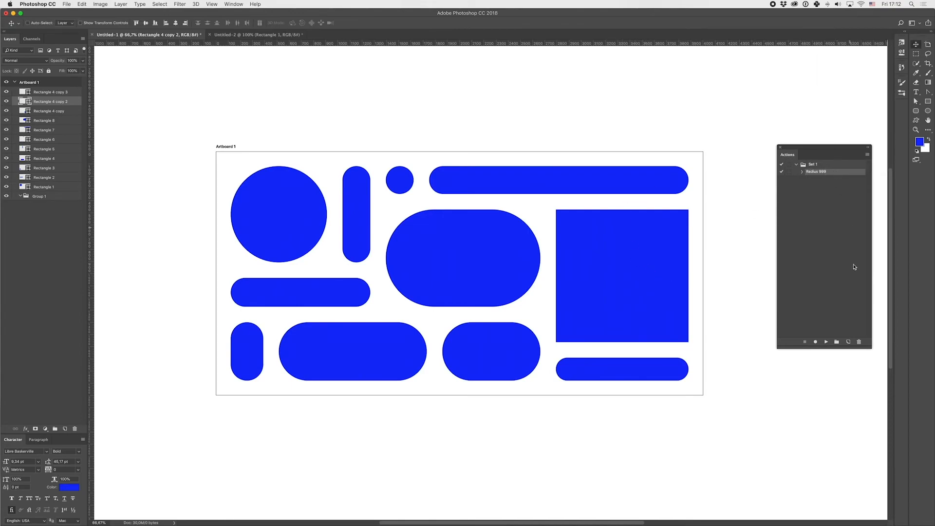
- Run the reloaded Radius 999 action on the Rectangle 4 copy 2 square and return to the Move tool
click(826, 341)
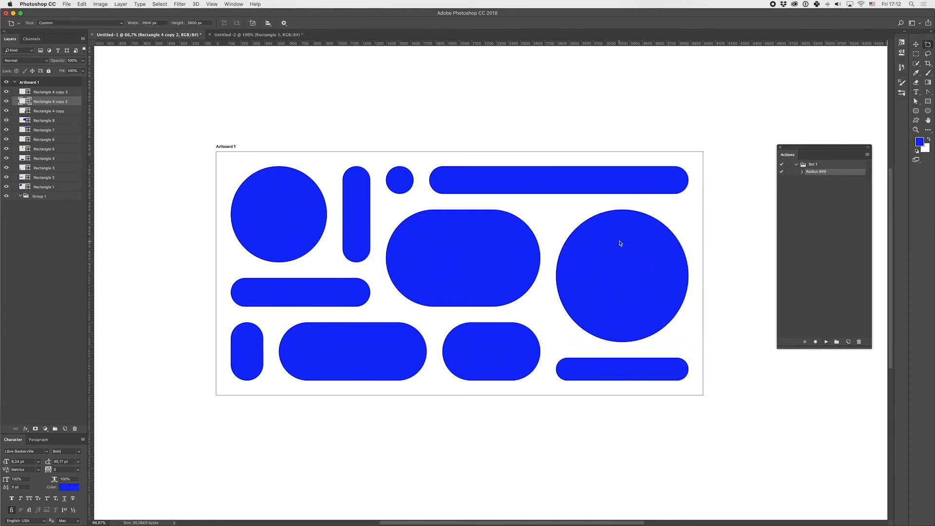
key(v)
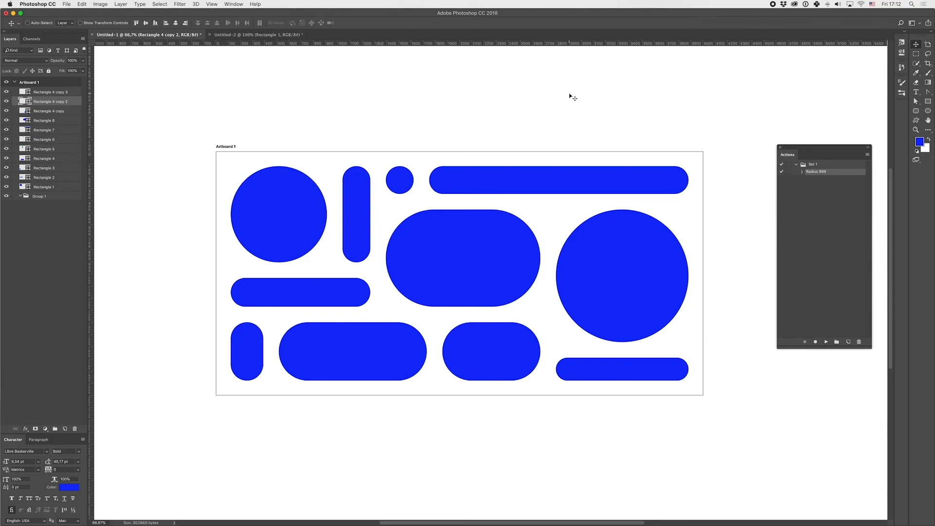